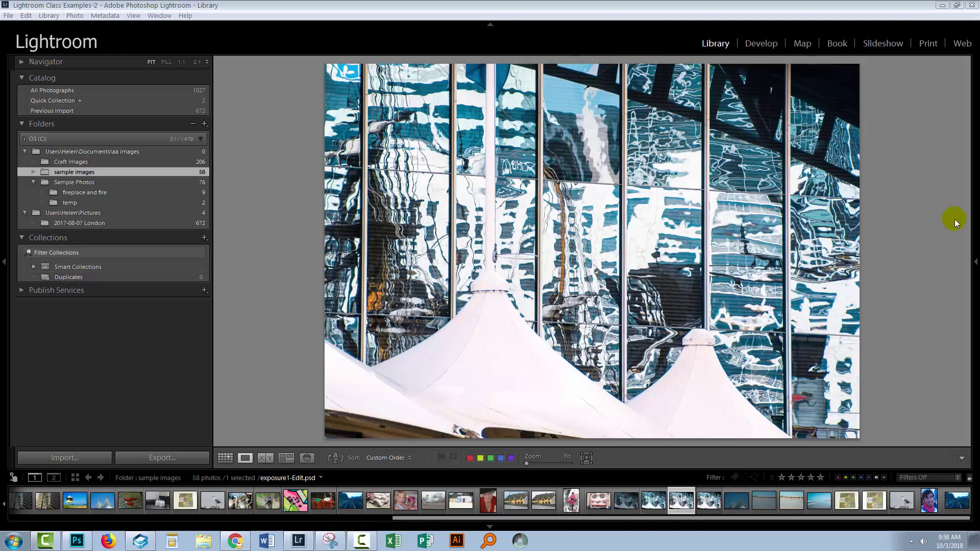
- Expand the right panel to show histogram and metadata, then visit Develop and return to Library
{"action": "left_click", "coordinate": [975, 263]}
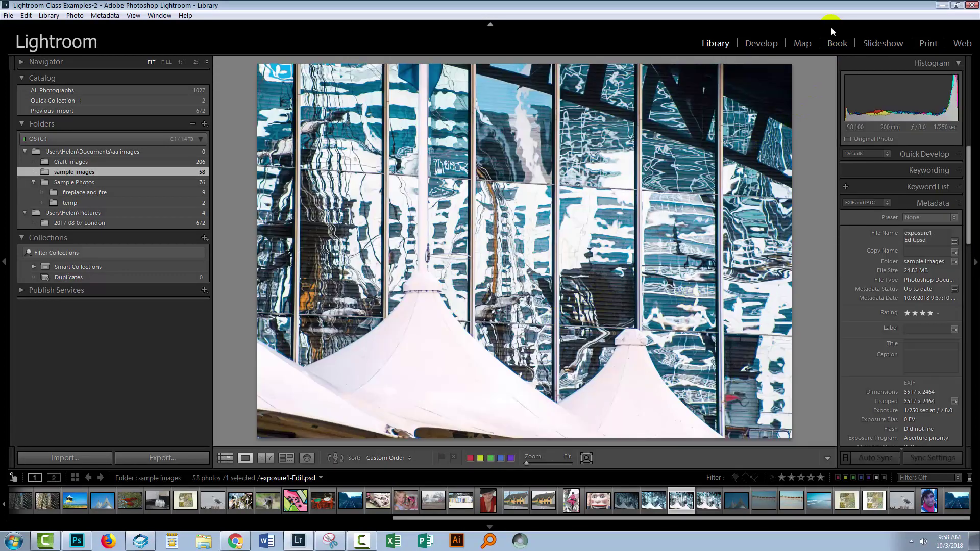
{"action": "left_click", "coordinate": [752, 44]}
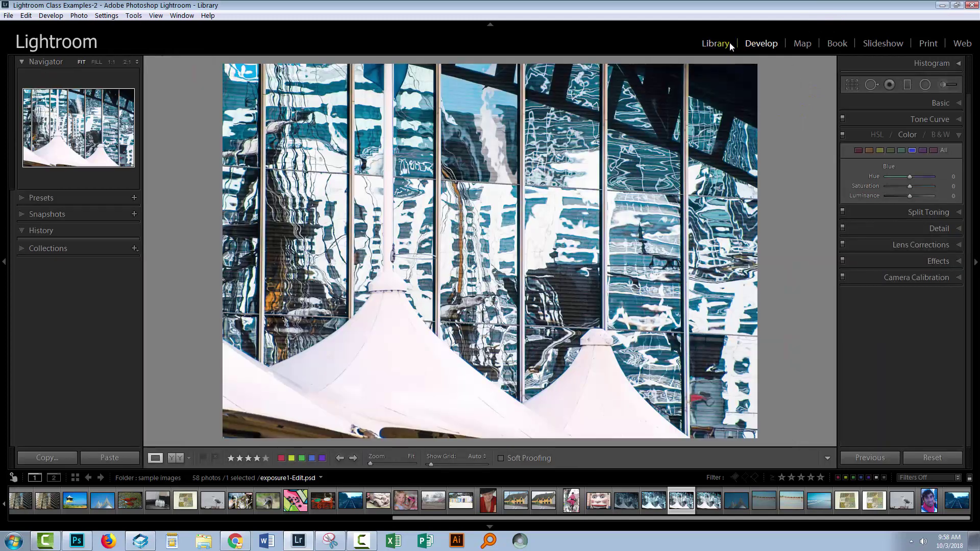
{"action": "left_click", "coordinate": [730, 42]}
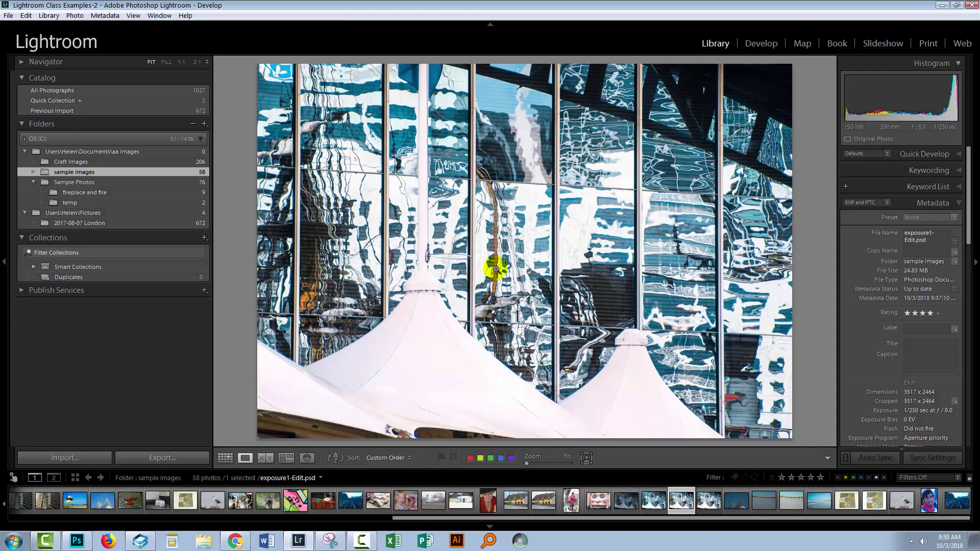
- Send the photo to Photoshop CC 2018 as a copy with Lightroom adjustments
{"action": "right_click", "coordinate": [511, 206]}
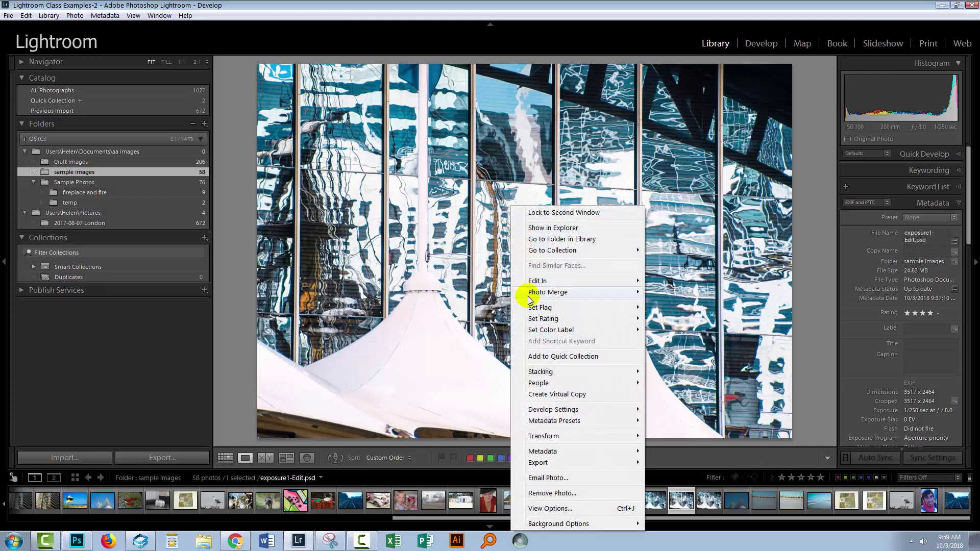
{"action": "mouse_move", "coordinate": [536, 288]}
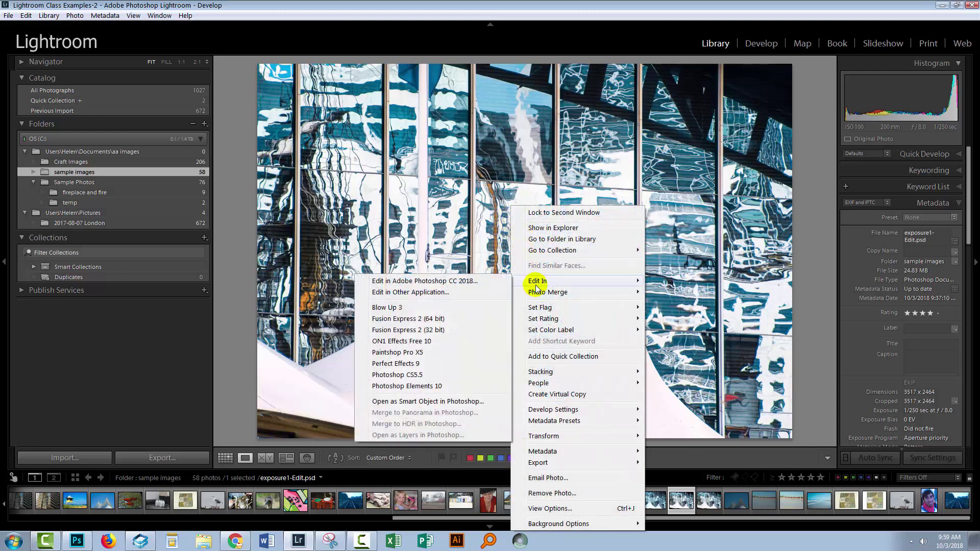
{"action": "left_click", "coordinate": [396, 282]}
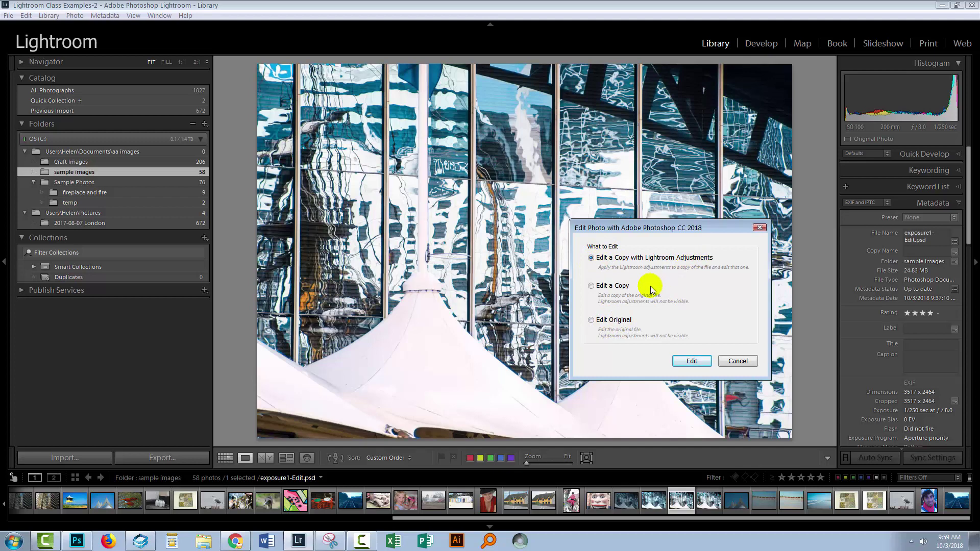
{"action": "left_click", "coordinate": [686, 361]}
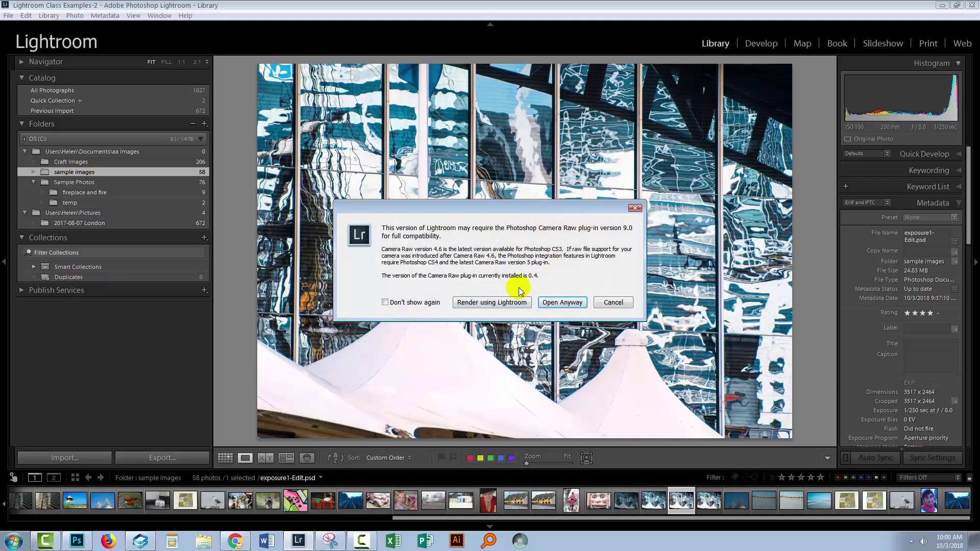
- Render the copy using Lightroom so exposure1-Edit-Edit.psd opens in Photoshop
{"action": "left_click", "coordinate": [492, 303]}
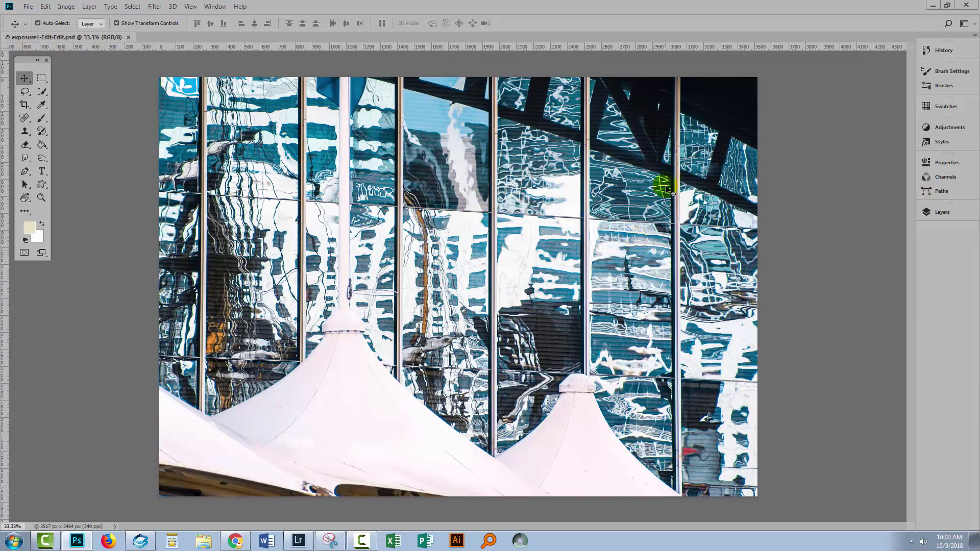
- Add a horizontal text caption 'Sydney, Darling Harbour' on the white tent
{"action": "left_click", "coordinate": [42, 173]}
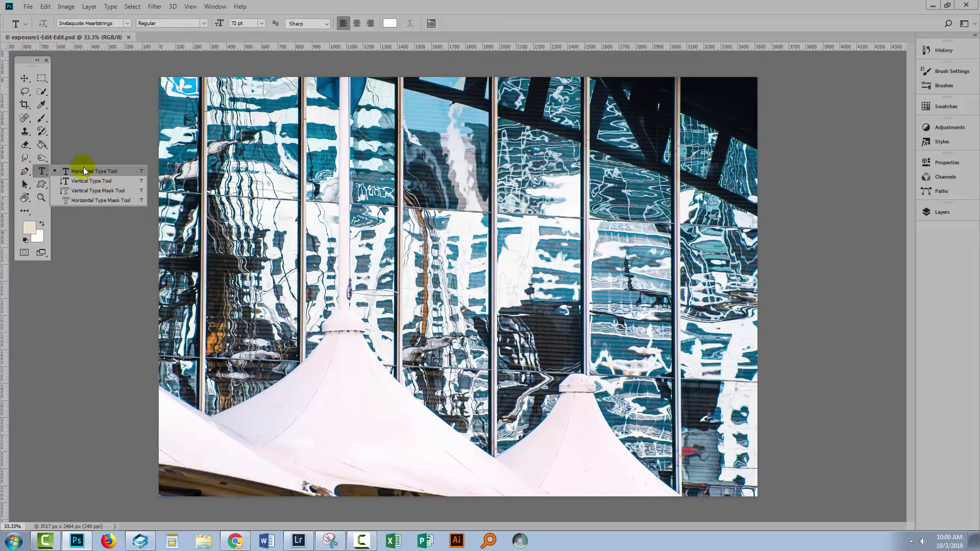
{"action": "left_click", "coordinate": [84, 171]}
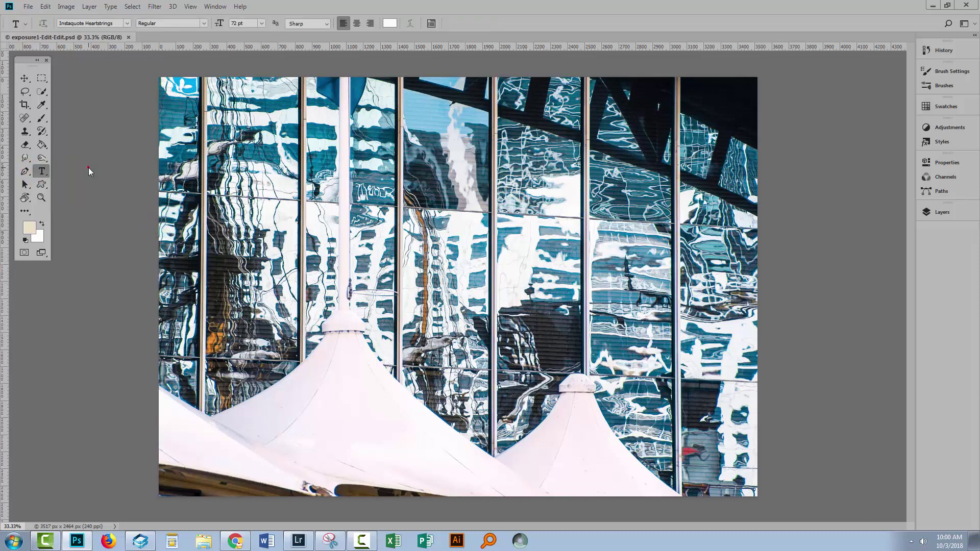
{"action": "left_click", "coordinate": [388, 430]}
{"action": "type", "text": "Fancy"}
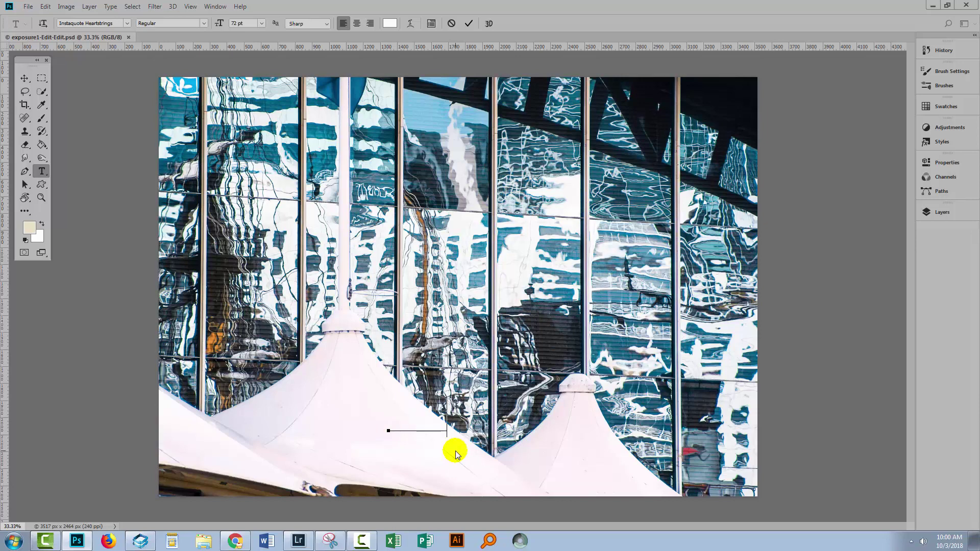
{"action": "type", "text": " Darling"}
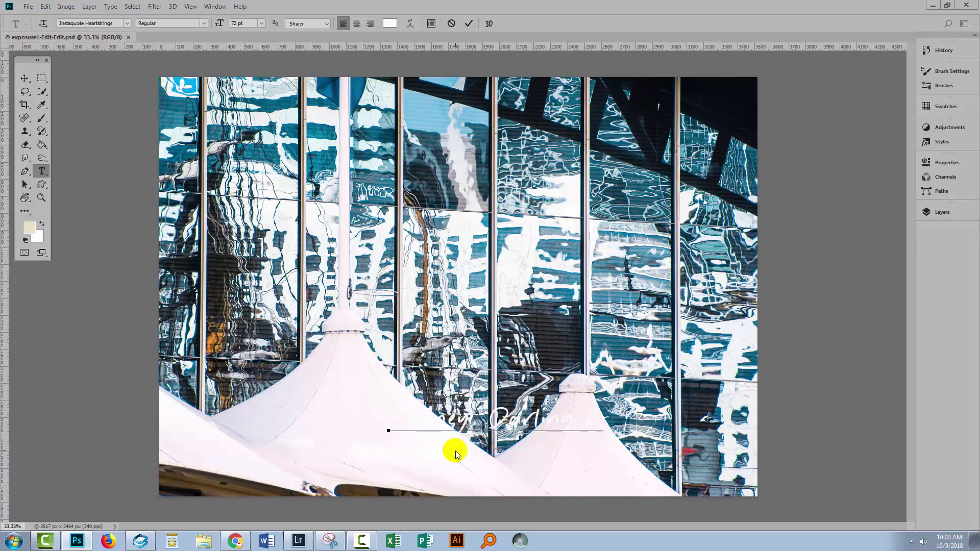
{"action": "type", "text": " Bravour"}
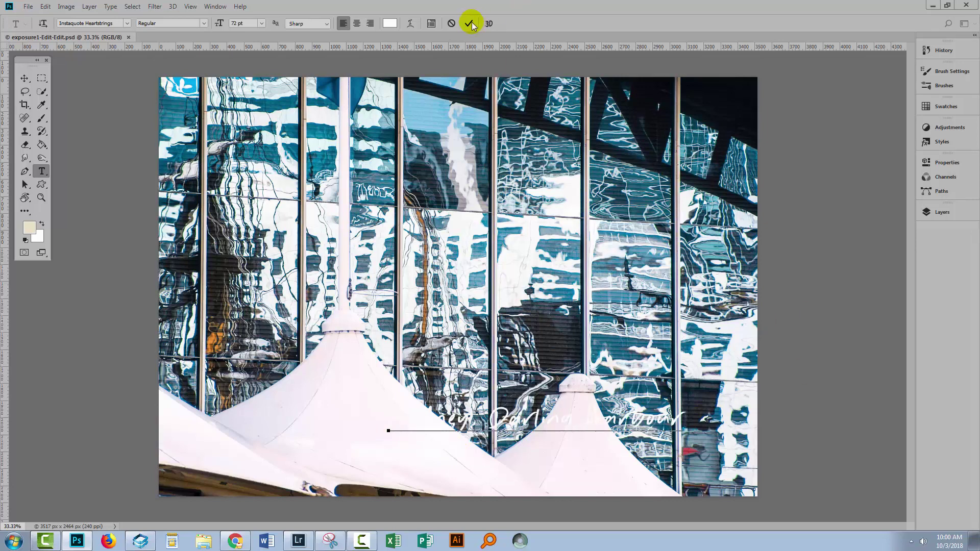
{"action": "left_click", "coordinate": [469, 23]}
- Apply a Drop Shadow effect to the white caption and enlarge the Layers panel
{"action": "left_click", "coordinate": [942, 212]}
{"action": "left_click", "coordinate": [830, 305]}
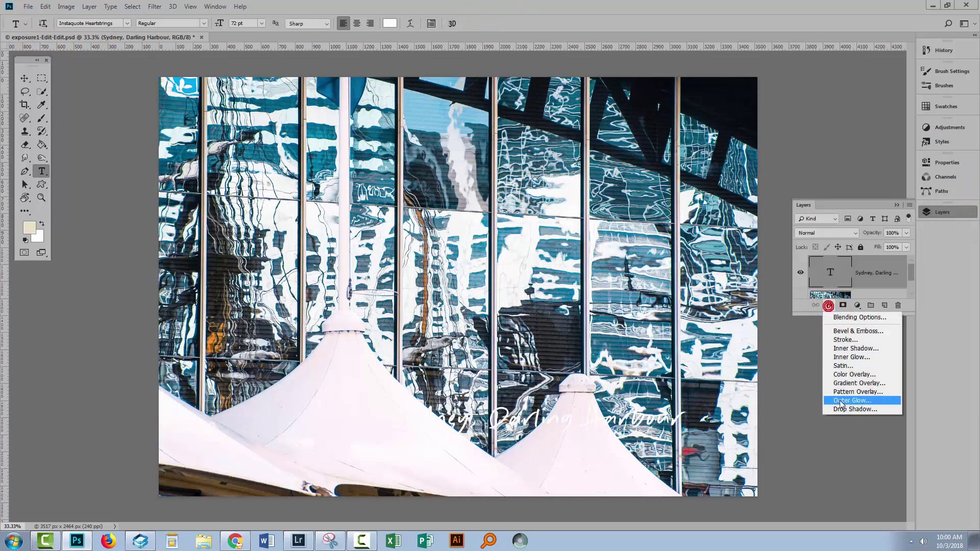
{"action": "left_click", "coordinate": [842, 407]}
{"action": "left_click", "coordinate": [516, 164]}
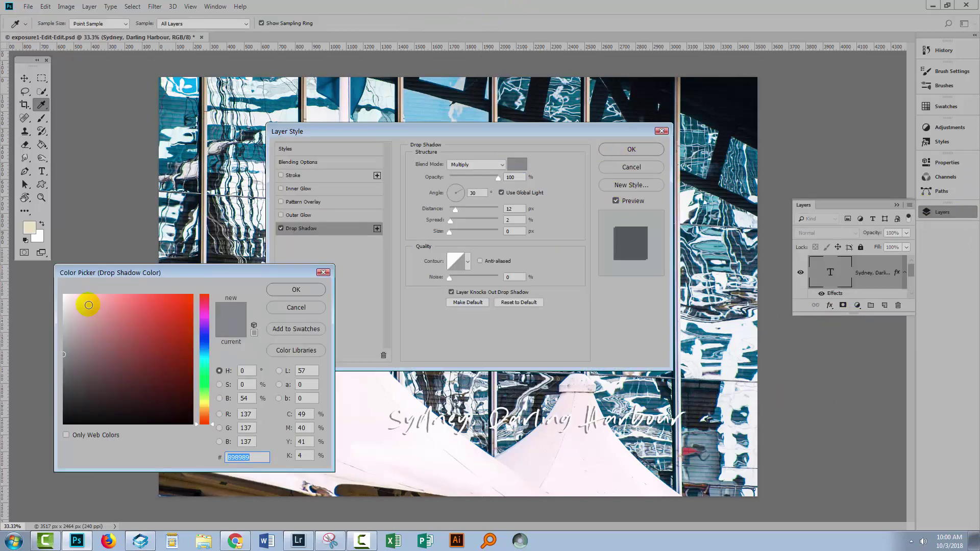
{"action": "left_click", "coordinate": [296, 289]}
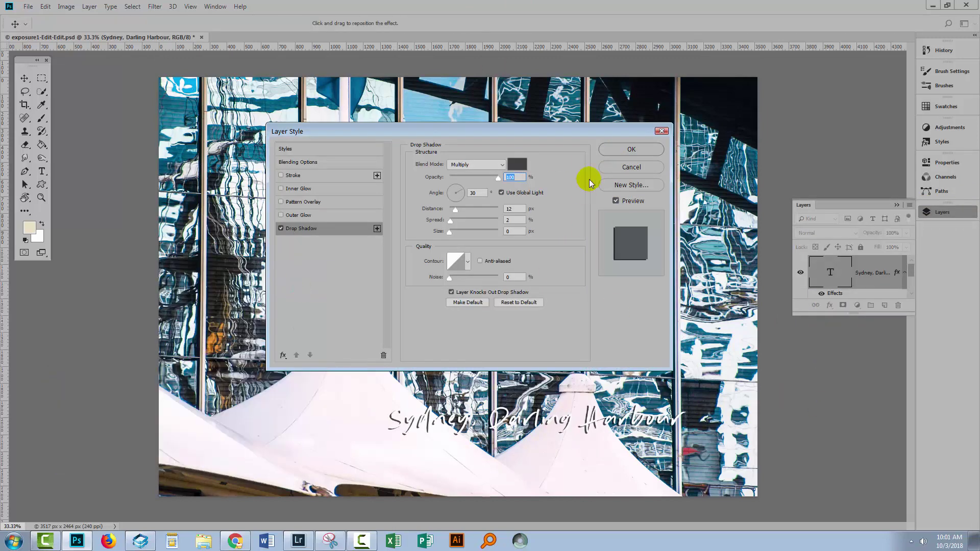
{"action": "left_click", "coordinate": [628, 149]}
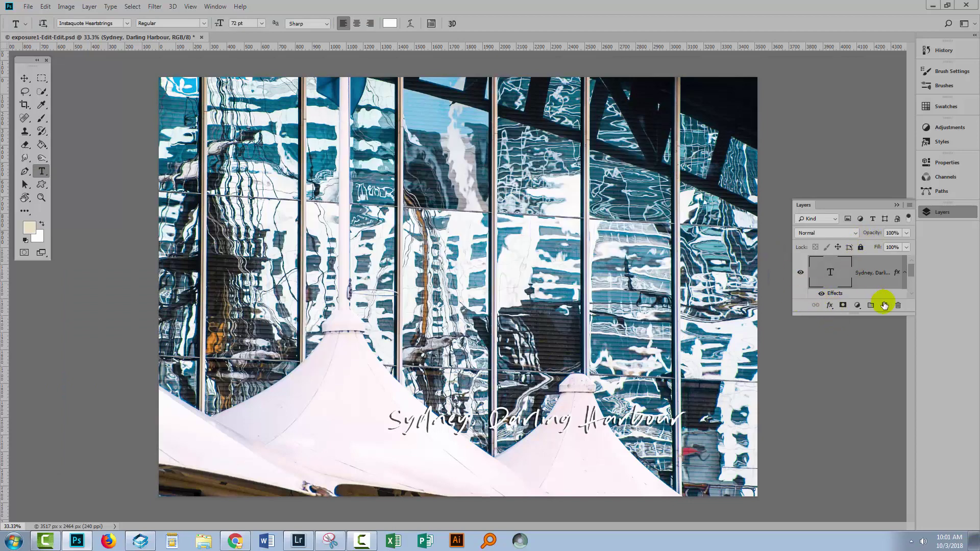
{"action": "left_click_drag", "start_coordinate": [882, 315], "coordinate": [882, 360]}
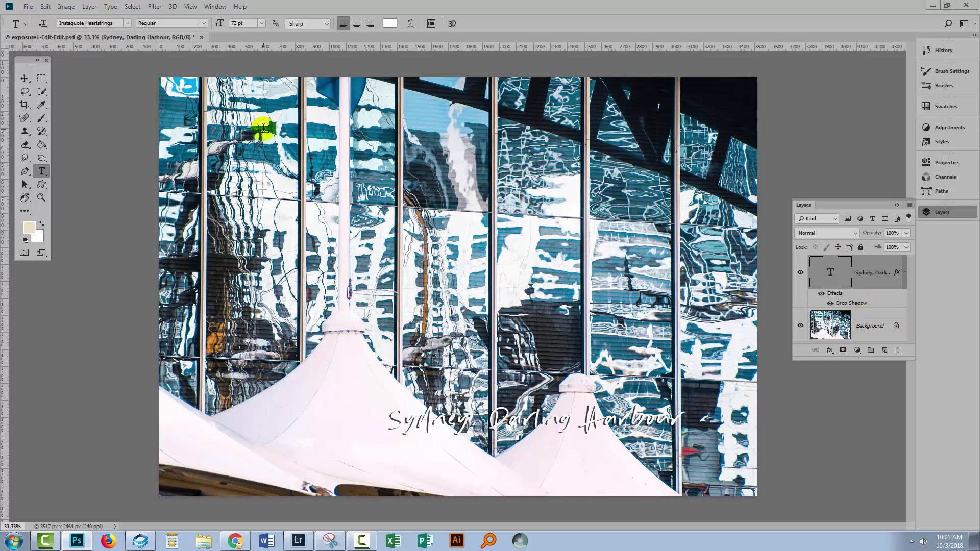
- Switch to the Move tool, deselect the caption layer, and collapse the Layers panel
{"action": "left_click", "coordinate": [23, 79]}
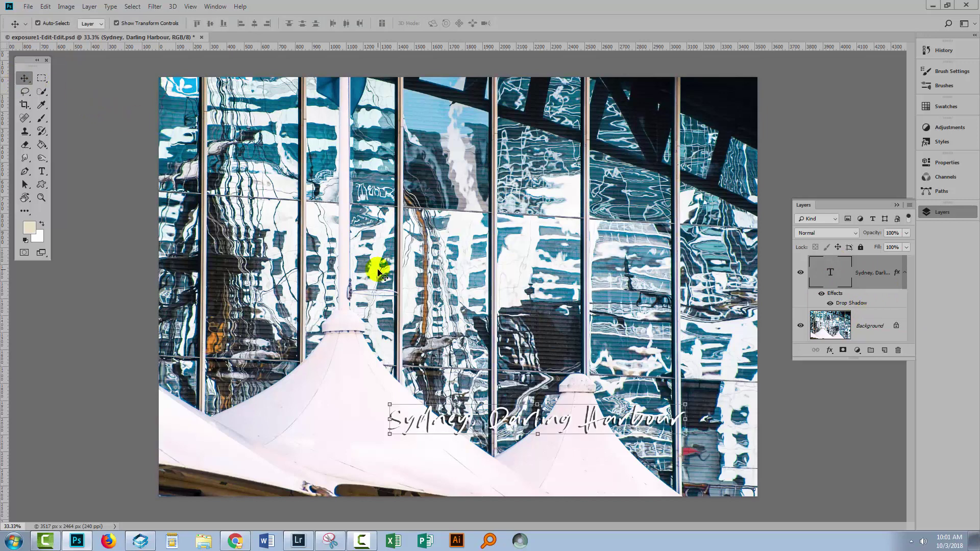
{"action": "left_click", "coordinate": [118, 323]}
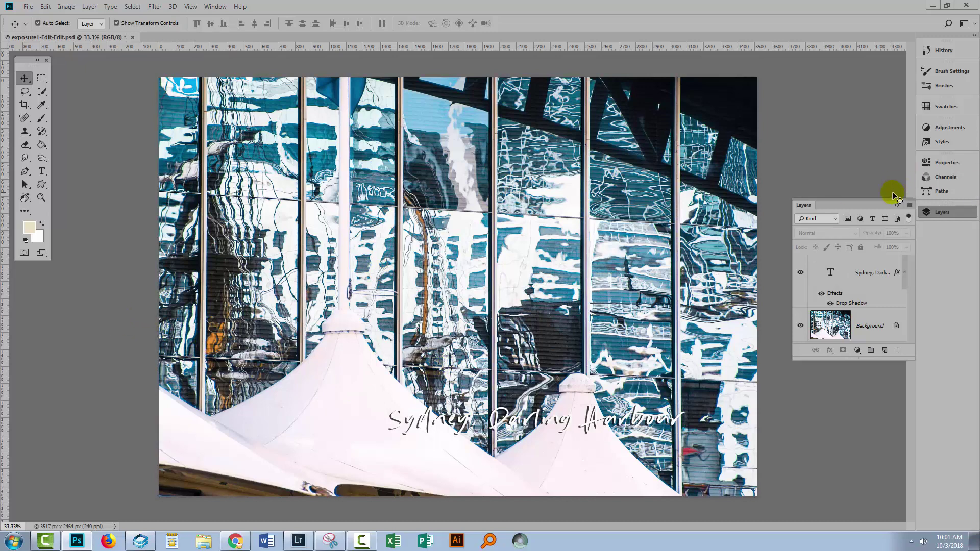
{"action": "left_click", "coordinate": [896, 204]}
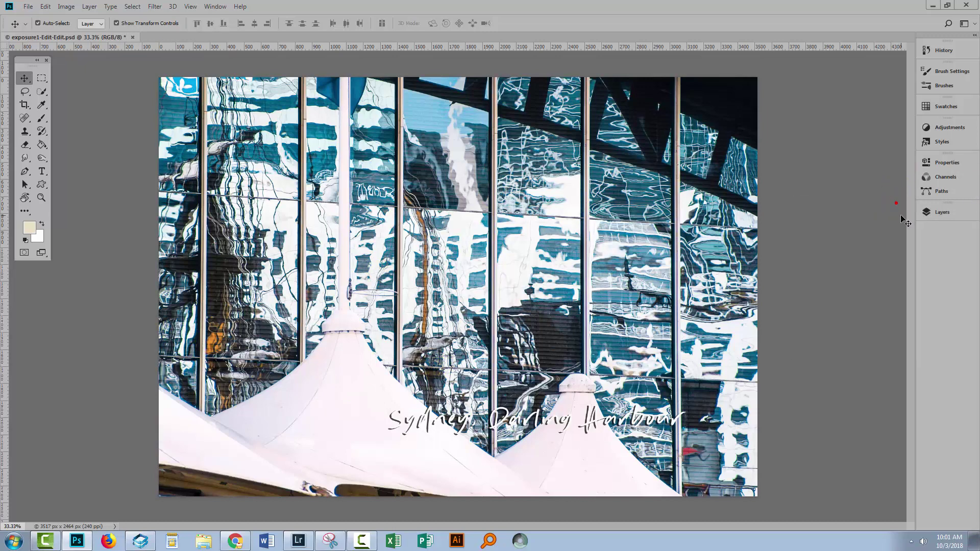
- Close exposure1-Edit-Edit.psd, saving its changes
{"action": "left_click", "coordinate": [132, 37]}
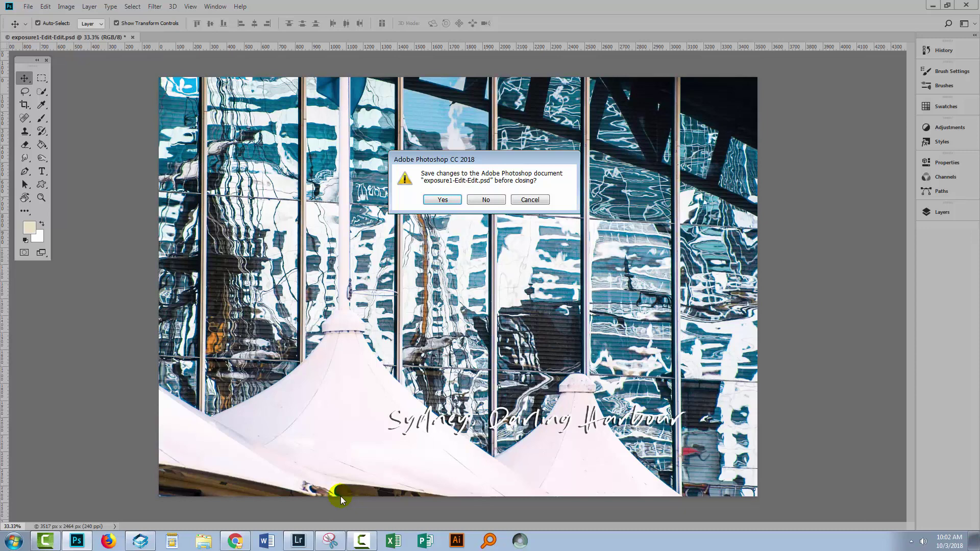
{"action": "left_click", "coordinate": [443, 200]}
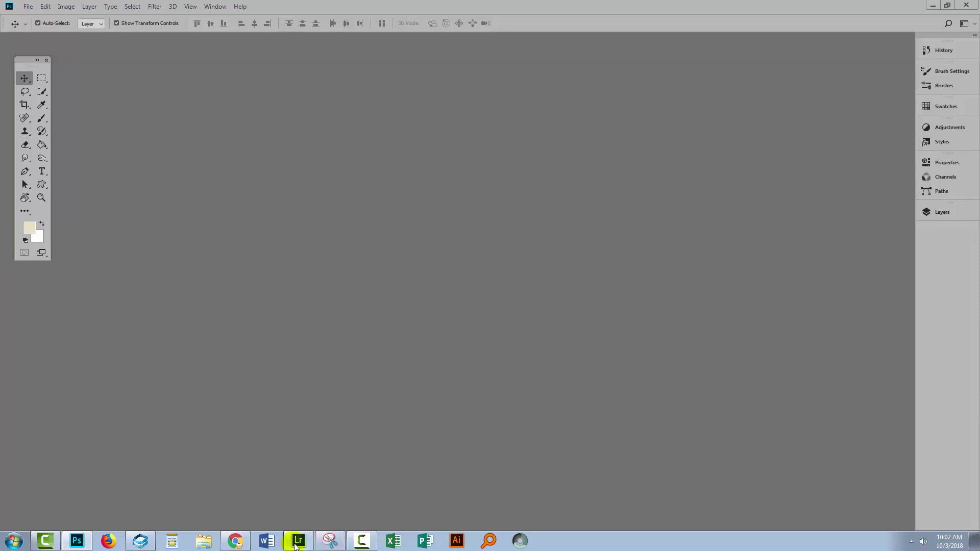
- Back in Lightroom, compare exposure1-Edit.psd with the captioned exposure1-Edit-Edit.psd
{"action": "left_click", "coordinate": [298, 542]}
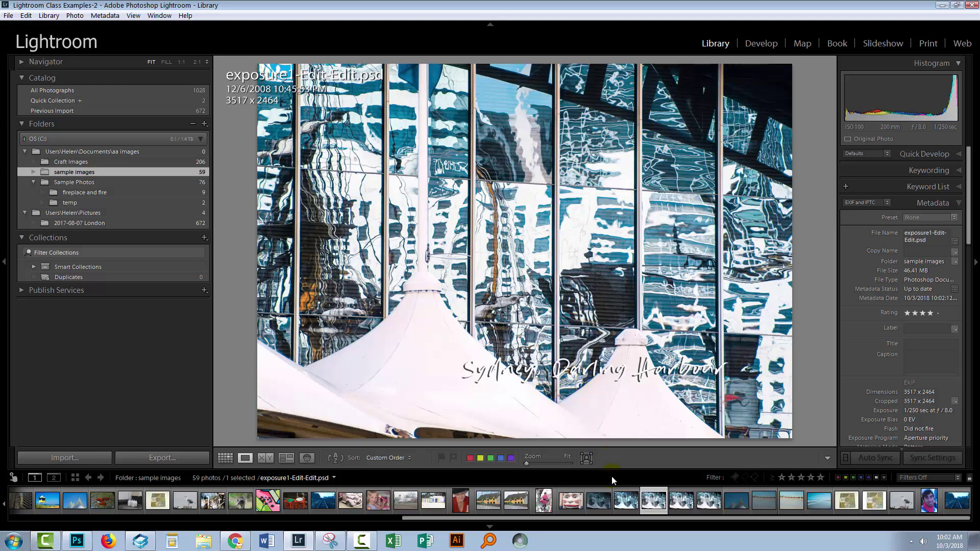
{"action": "left_click", "coordinate": [681, 501]}
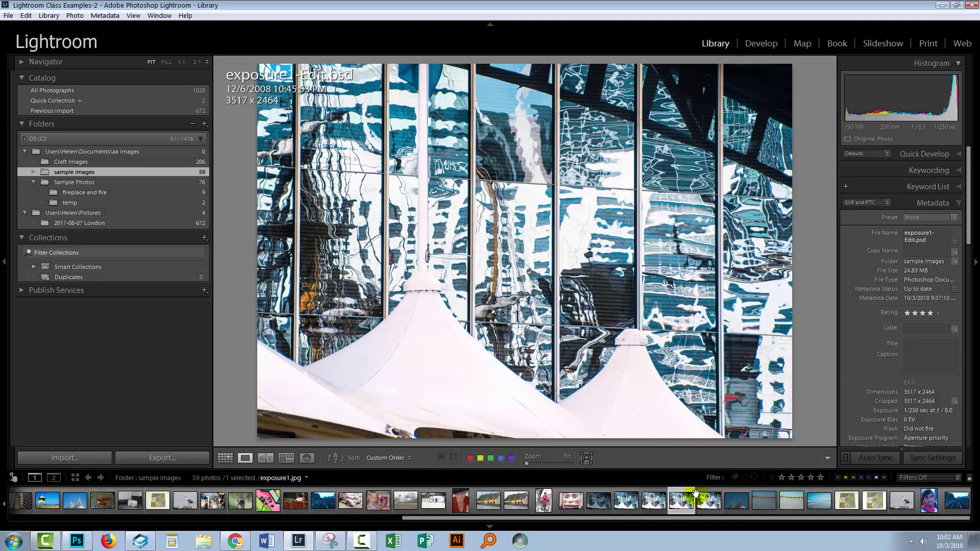
{"action": "left_click", "coordinate": [654, 503]}
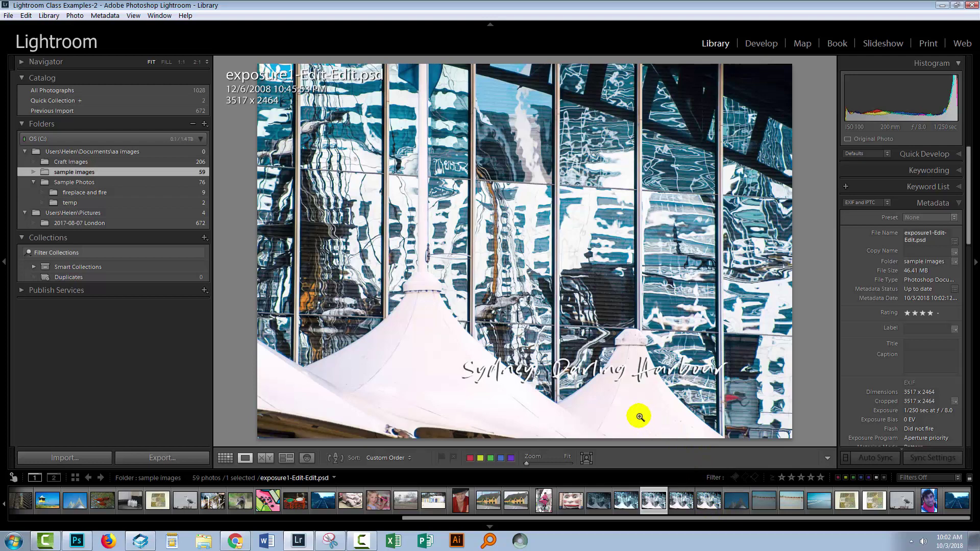
{"action": "left_click", "coordinate": [26, 15]}
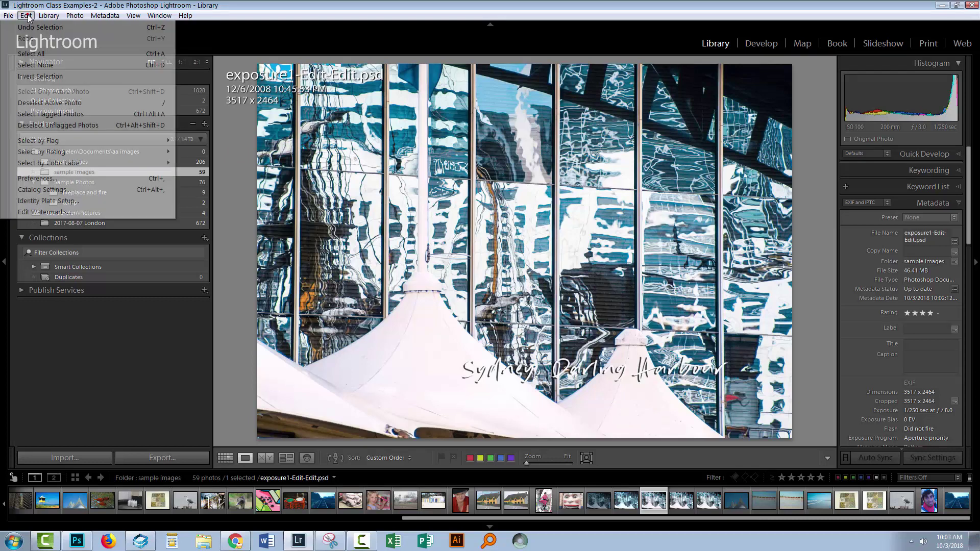
{"action": "left_click", "coordinate": [53, 178]}
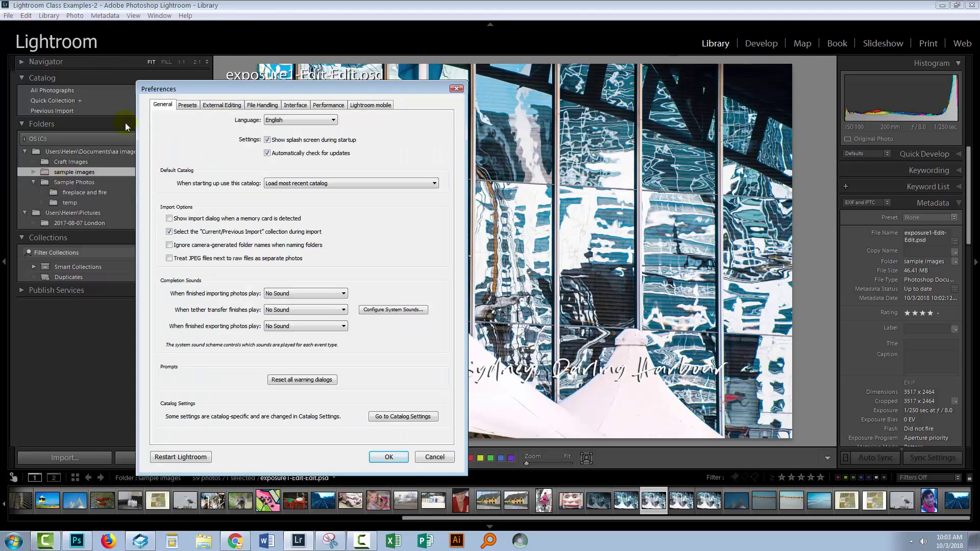
{"action": "left_click", "coordinate": [223, 106]}
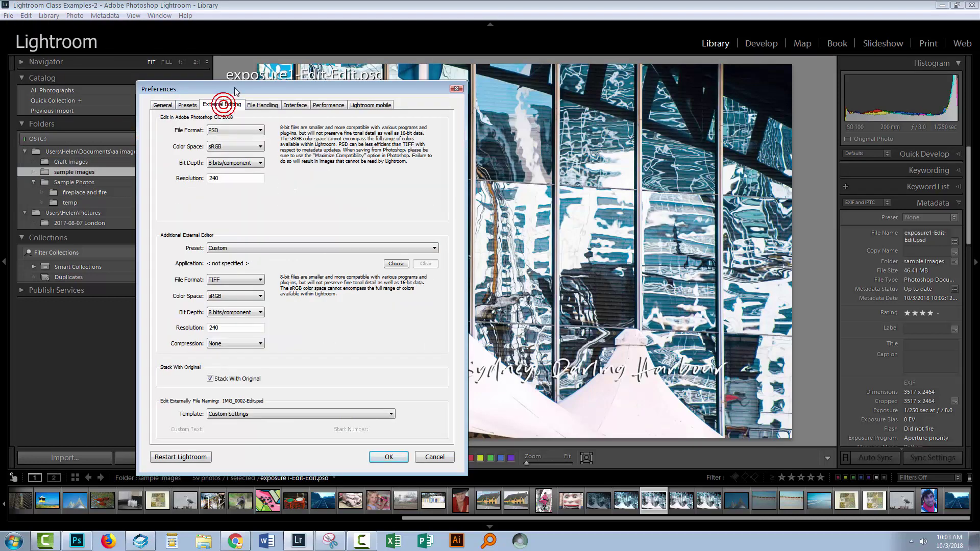
{"action": "left_click_drag", "start_coordinate": [234, 87], "coordinate": [322, 109]}
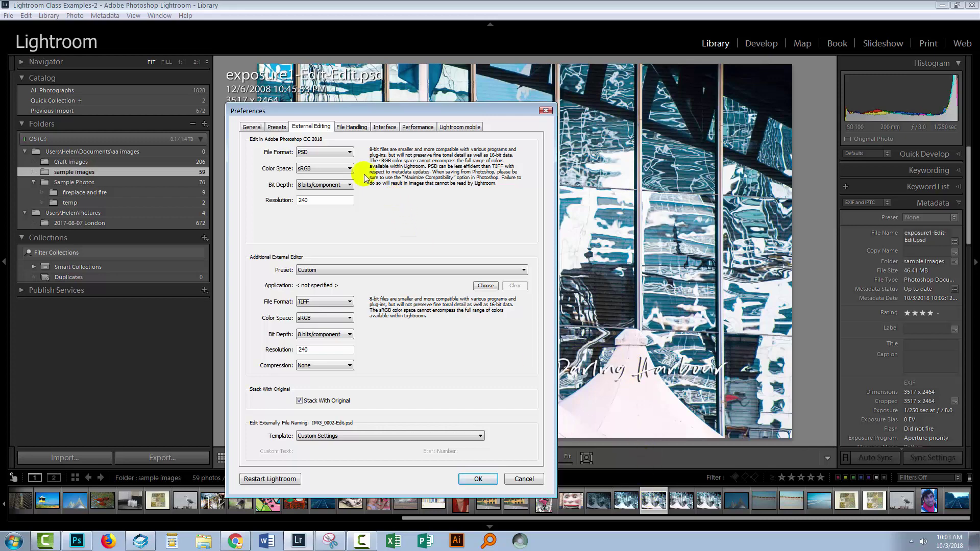
{"action": "left_click", "coordinate": [337, 153]}
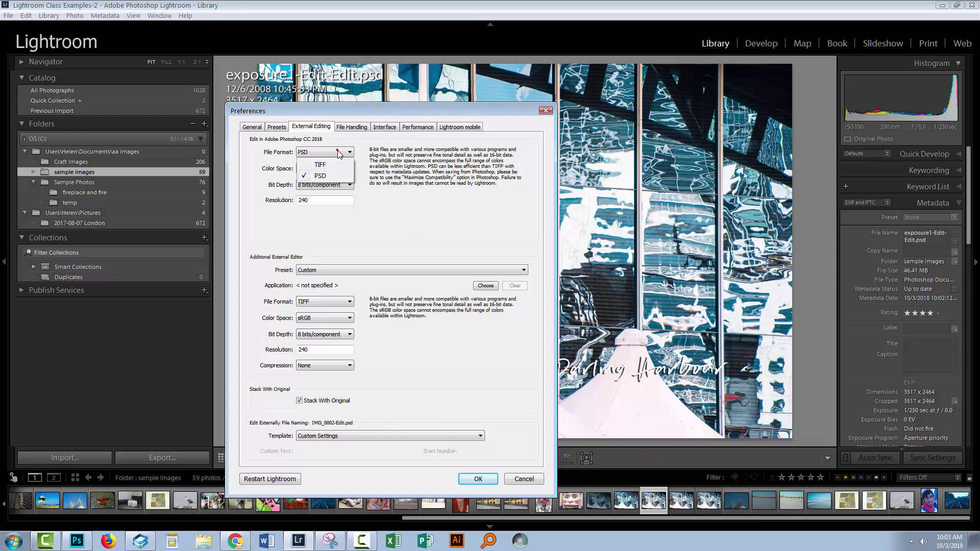
{"action": "left_click", "coordinate": [321, 176]}
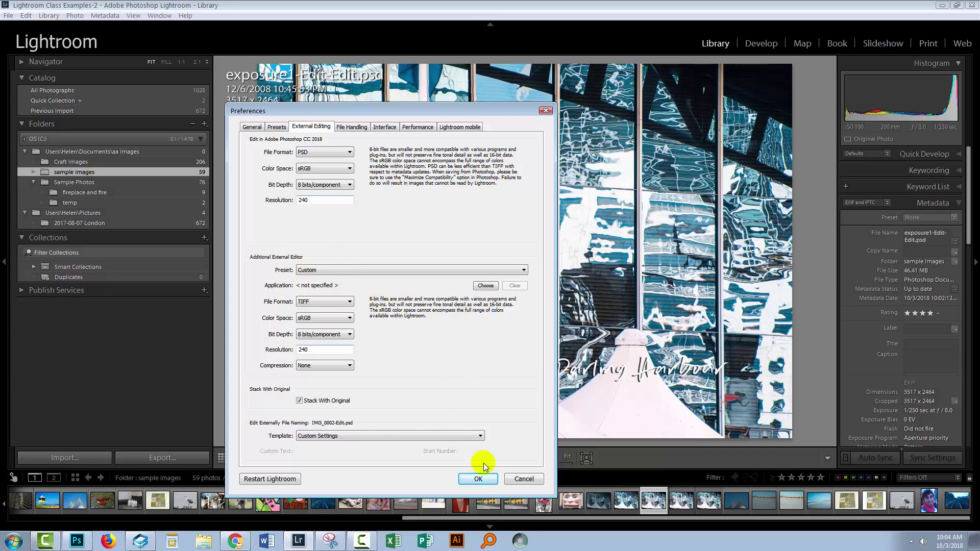
{"action": "left_click", "coordinate": [523, 480]}
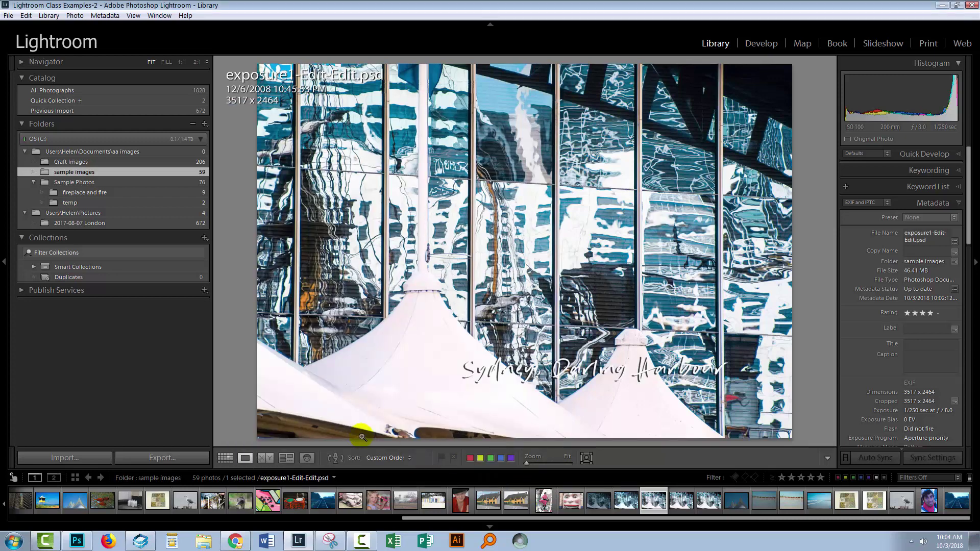